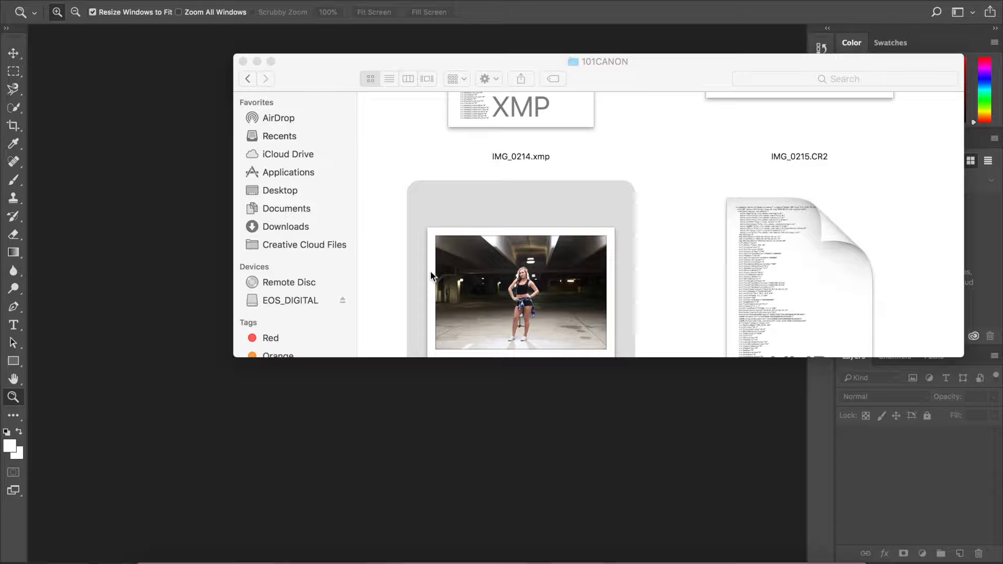
- Open IMG_0216.CR2 through Camera Raw into Photoshop
{"action": "left_click", "coordinate": [510, 294]}
{"action": "double_click", "coordinate": [510, 297]}
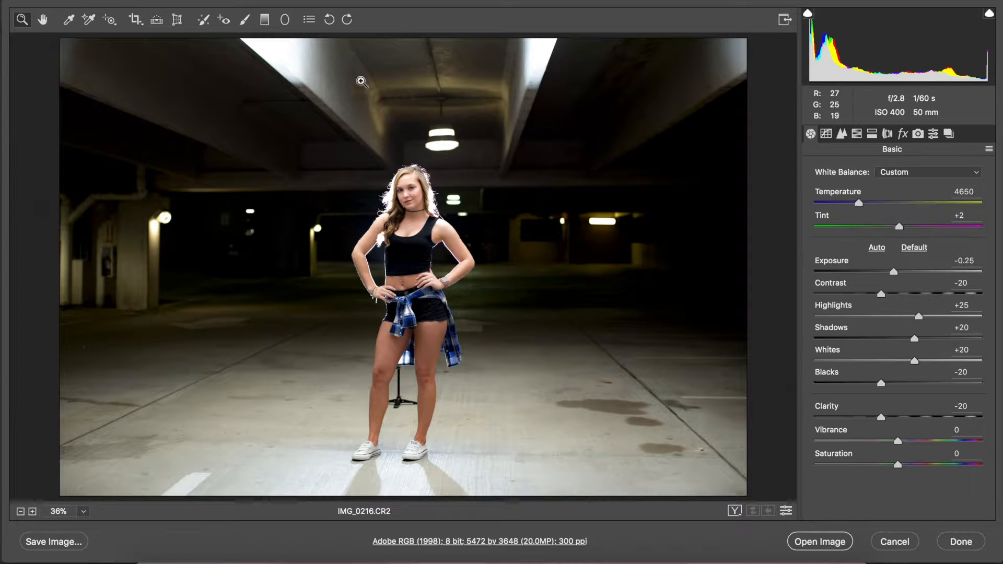
{"action": "left_click", "coordinate": [800, 544]}
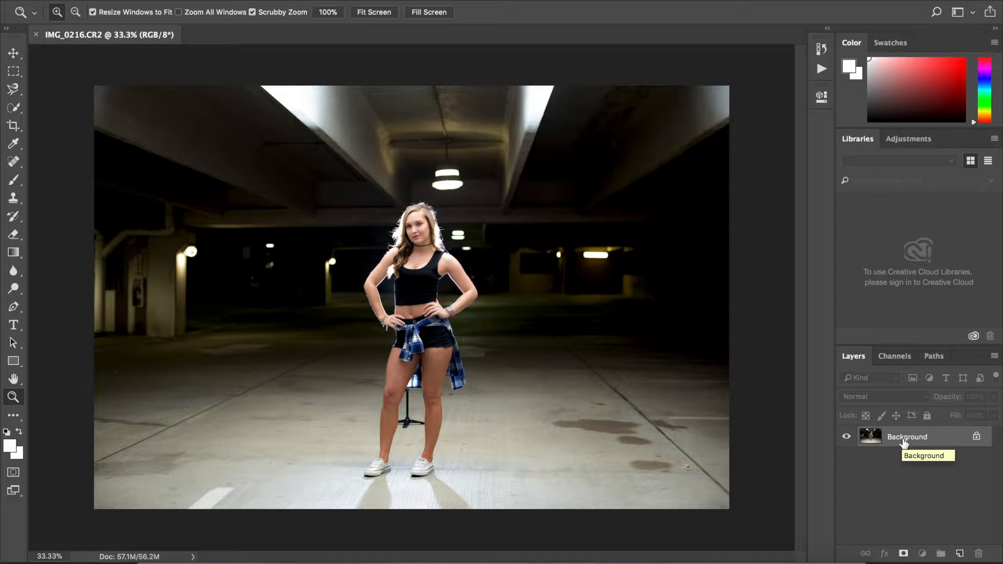
- Duplicate the background layer twice and hide the middle copy
{"action": "key", "text": "super+j"}
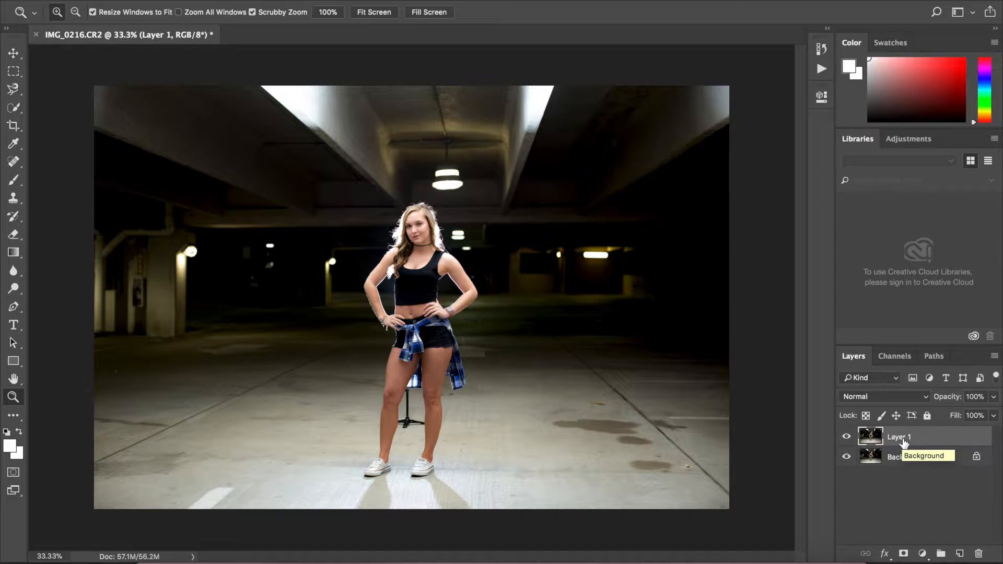
{"action": "key", "text": "super+j"}
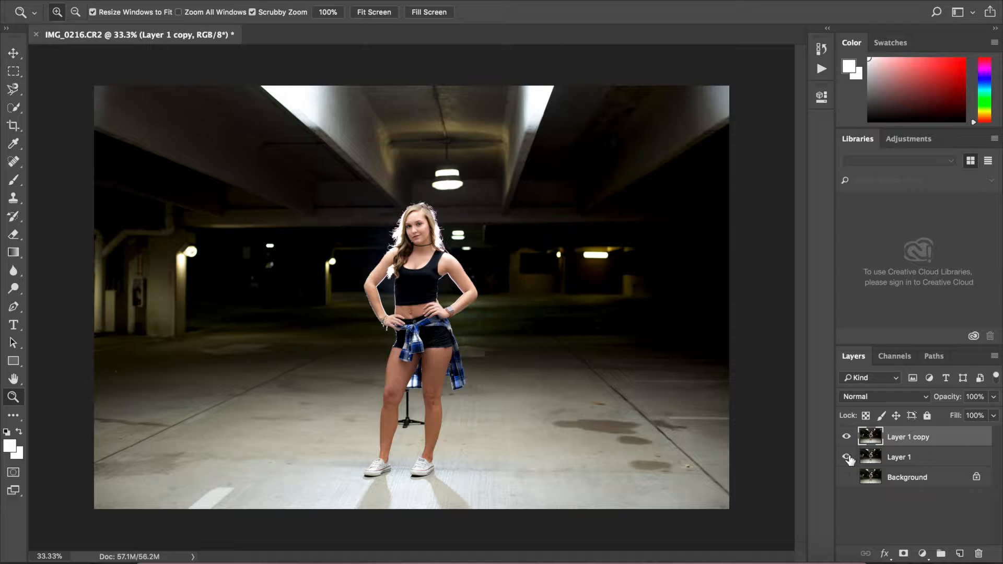
{"action": "left_click", "coordinate": [847, 458]}
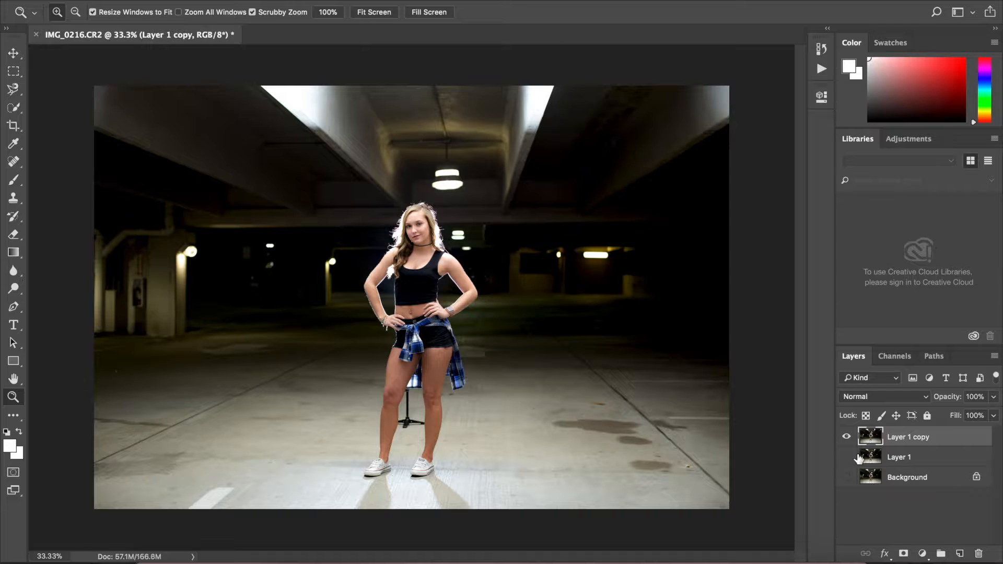
- Rename the uppermost layer as "top layer"
{"action": "double_click", "coordinate": [920, 438]}
{"action": "type", "text": "top layer"}
{"action": "key", "text": "Return"}
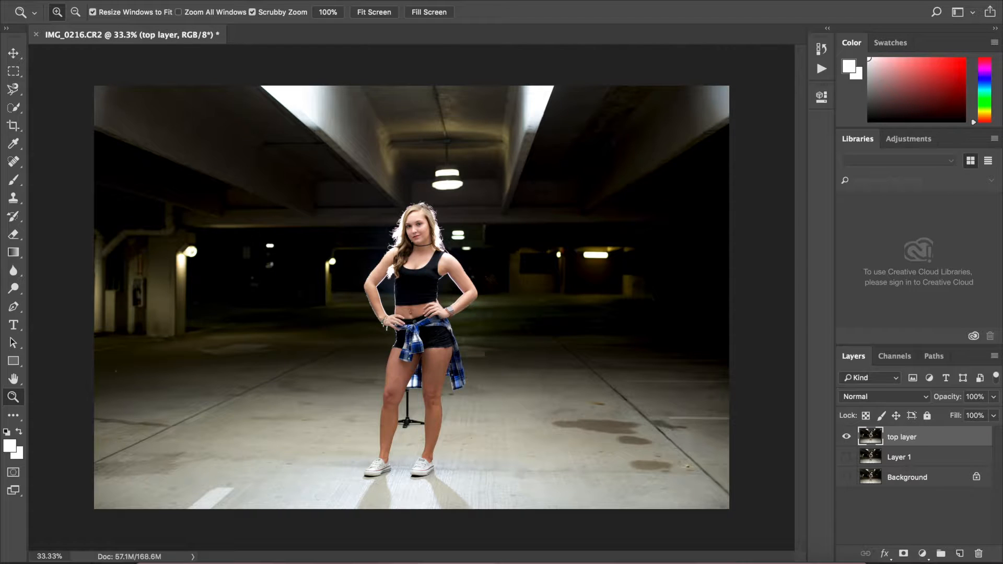
- Rename the middle layer as "bottom layer"
{"action": "double_click", "coordinate": [912, 459]}
{"action": "type", "text": "bott"}
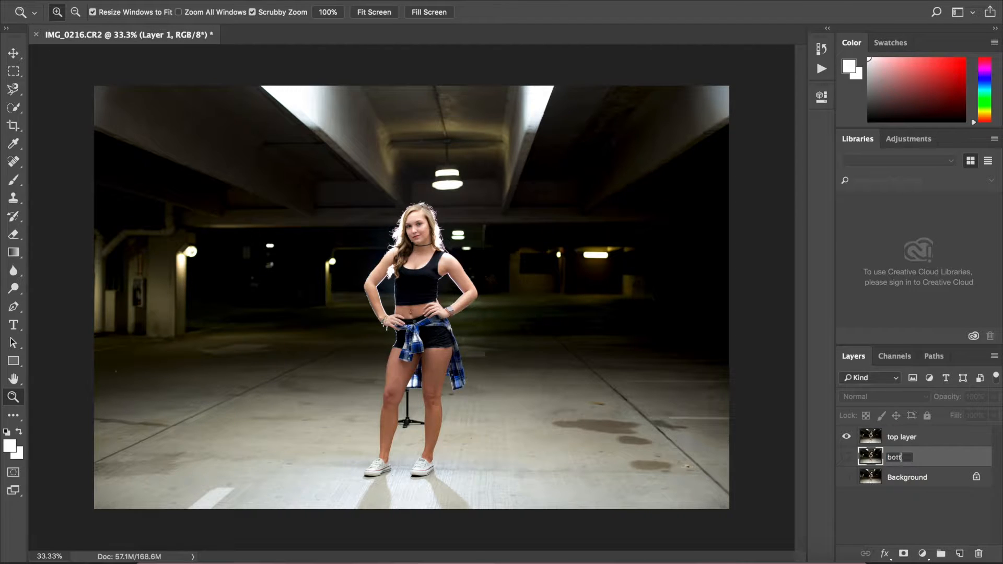
{"action": "type", "text": "om layer"}
{"action": "key", "text": "Return"}
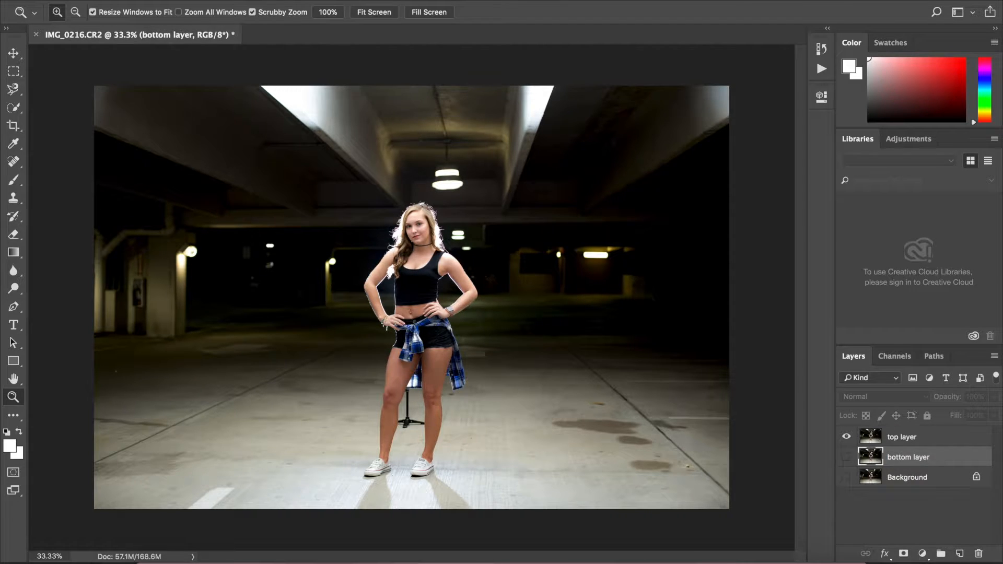
- Select the Eraser tool with a 175 px, 10% hardness brush and target the top layer
{"action": "left_click", "coordinate": [15, 238]}
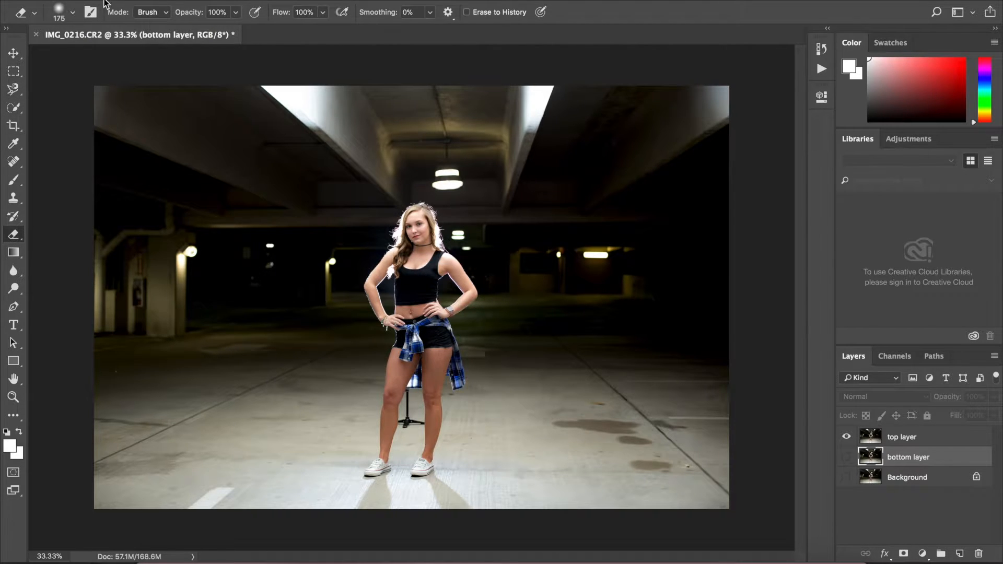
{"action": "left_click", "coordinate": [74, 14]}
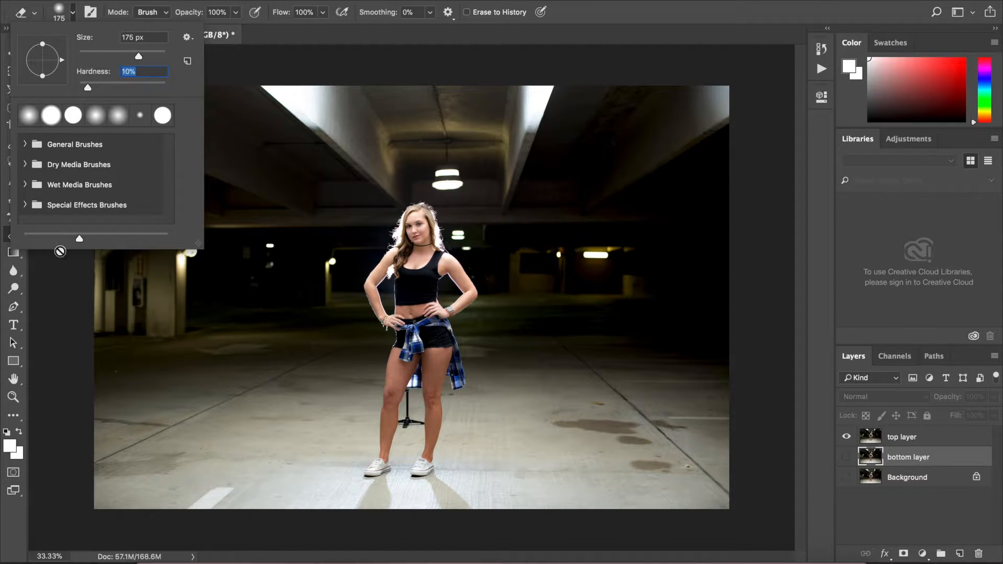
{"action": "left_click", "coordinate": [651, 35]}
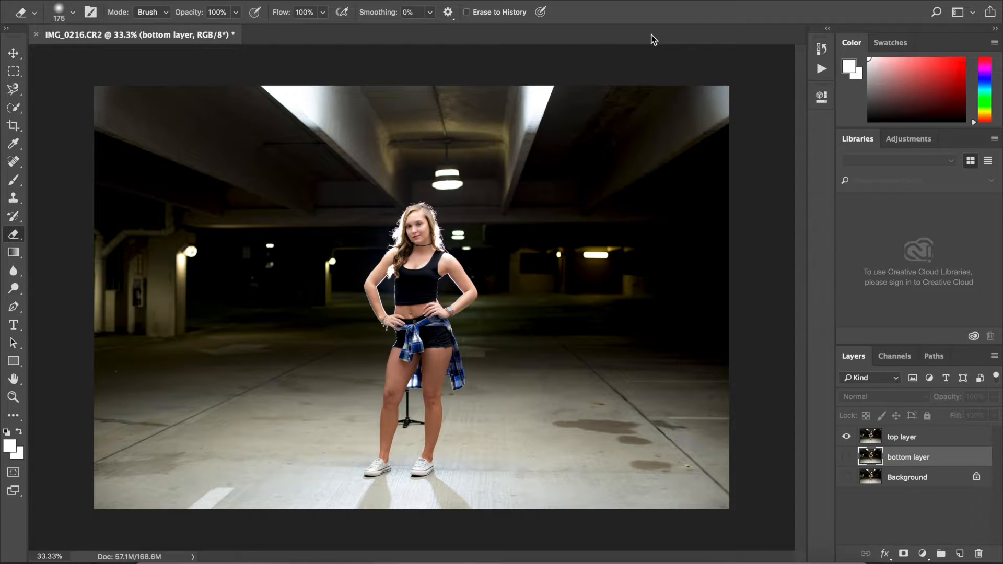
{"action": "left_click", "coordinate": [898, 438]}
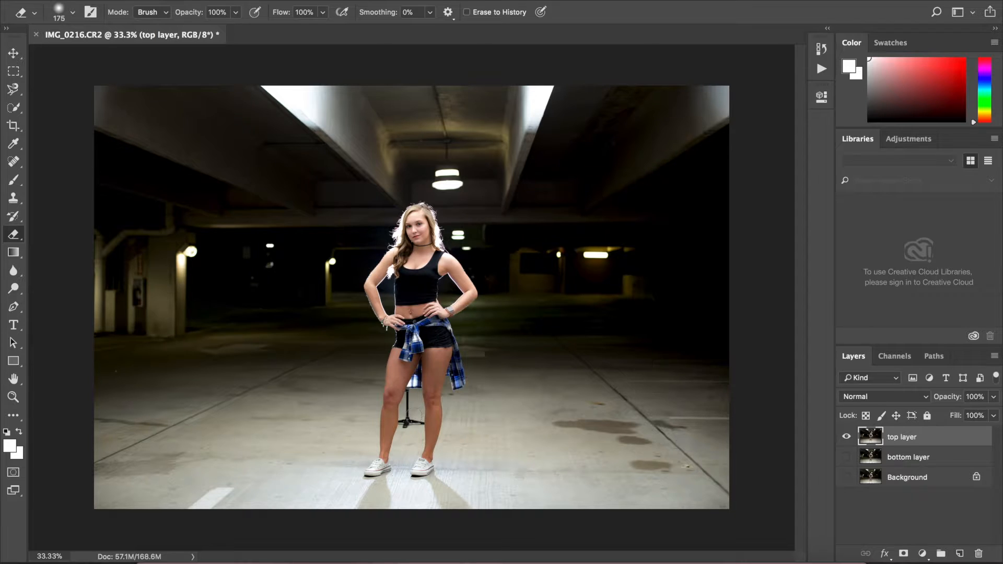
- Erase the light stand between the legs from the top layer with a 60 px eraser
{"action": "scroll", "coordinate": [397, 421], "scroll_direction": "up", "scroll_amount": 3}
{"action": "scroll", "coordinate": [400, 421], "scroll_direction": "up", "scroll_amount": 4}
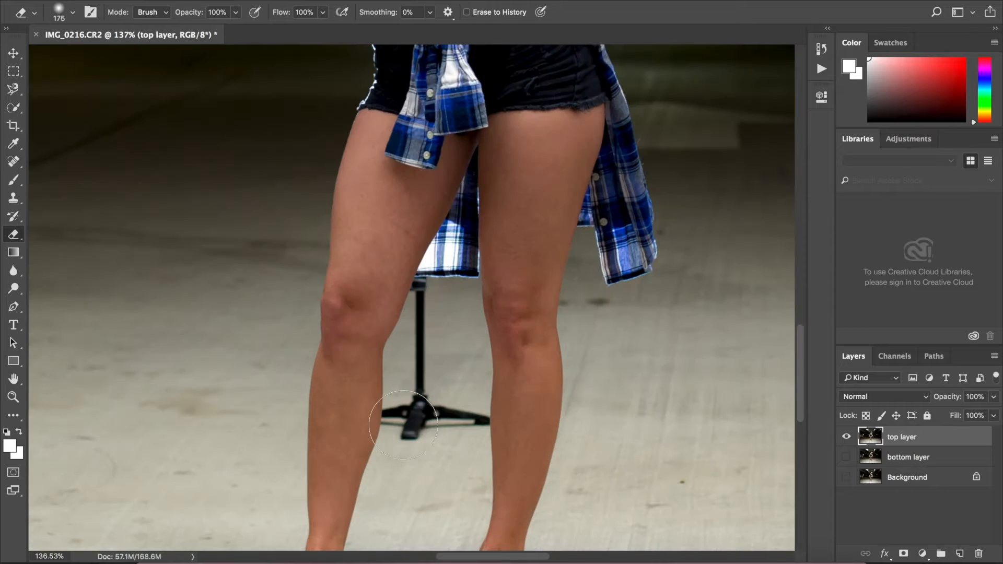
{"action": "scroll", "coordinate": [422, 418], "scroll_direction": "up", "scroll_amount": 2}
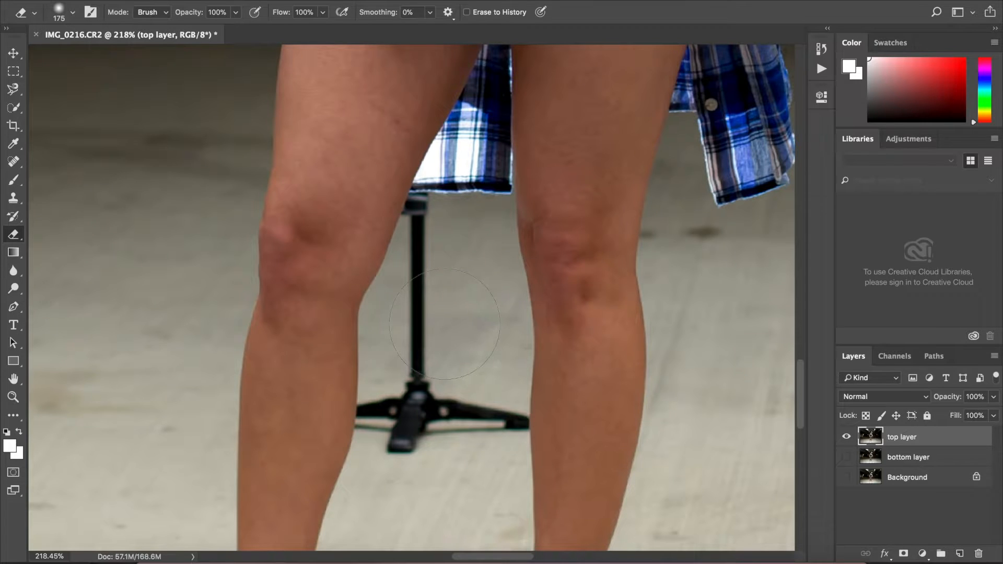
{"action": "key", "text": "bracketleft"}
{"action": "key", "text": "bracketleft"}
{"action": "key", "text": "bracketleft"}
{"action": "key", "text": "bracketleft"}
{"action": "key", "text": "bracketleft"}
{"action": "key", "text": "bracketleft"}
{"action": "mouse_move", "coordinate": [423, 249]}
{"action": "left_mouse_down"}
{"action": "mouse_move", "coordinate": [423, 238]}
{"action": "mouse_move", "coordinate": [417, 378]}
{"action": "mouse_move", "coordinate": [399, 444]}
{"action": "mouse_move", "coordinate": [440, 412]}
{"action": "mouse_move", "coordinate": [465, 416]}
{"action": "mouse_move", "coordinate": [447, 426]}
{"action": "mouse_move", "coordinate": [484, 417]}
{"action": "mouse_move", "coordinate": [370, 418]}
{"action": "mouse_move", "coordinate": [495, 417]}
{"action": "mouse_move", "coordinate": [385, 414]}
{"action": "mouse_move", "coordinate": [391, 428]}
{"action": "mouse_move", "coordinate": [488, 424]}
{"action": "mouse_move", "coordinate": [459, 420]}
{"action": "mouse_move", "coordinate": [487, 412]}
{"action": "mouse_move", "coordinate": [499, 420]}
{"action": "left_mouse_up"}
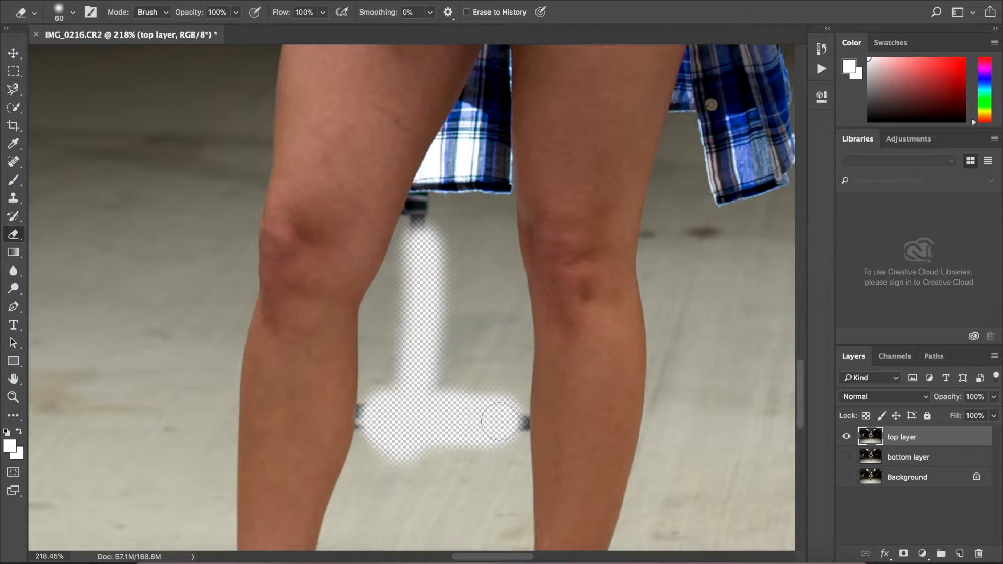
{"action": "mouse_move", "coordinate": [499, 421]}
{"action": "left_mouse_down"}
{"action": "mouse_move", "coordinate": [436, 399]}
{"action": "mouse_move", "coordinate": [425, 358]}
{"action": "left_mouse_up"}
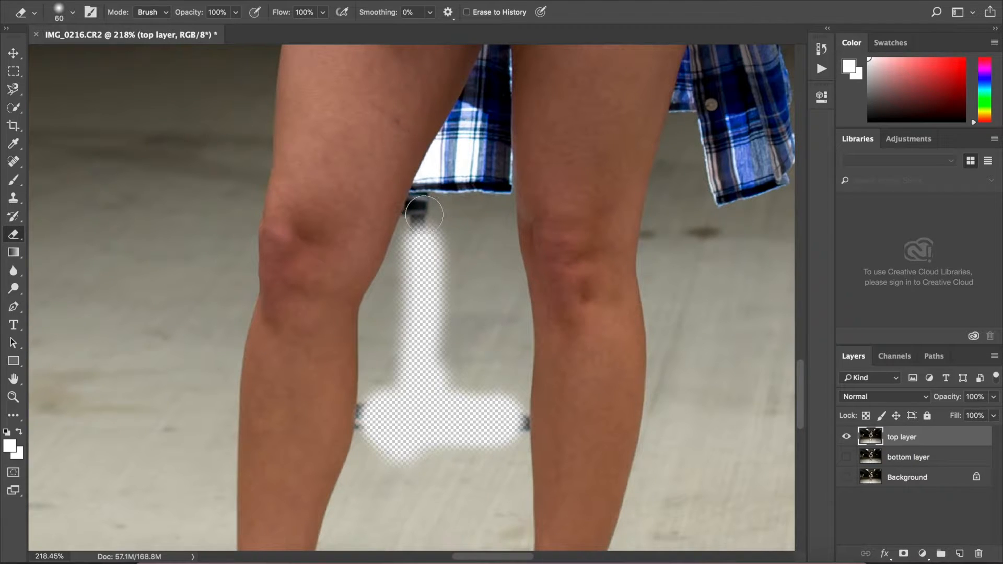
{"action": "mouse_move", "coordinate": [424, 214]}
{"action": "left_mouse_down"}
{"action": "mouse_move", "coordinate": [423, 203]}
{"action": "mouse_move", "coordinate": [424, 212]}
{"action": "left_mouse_up"}
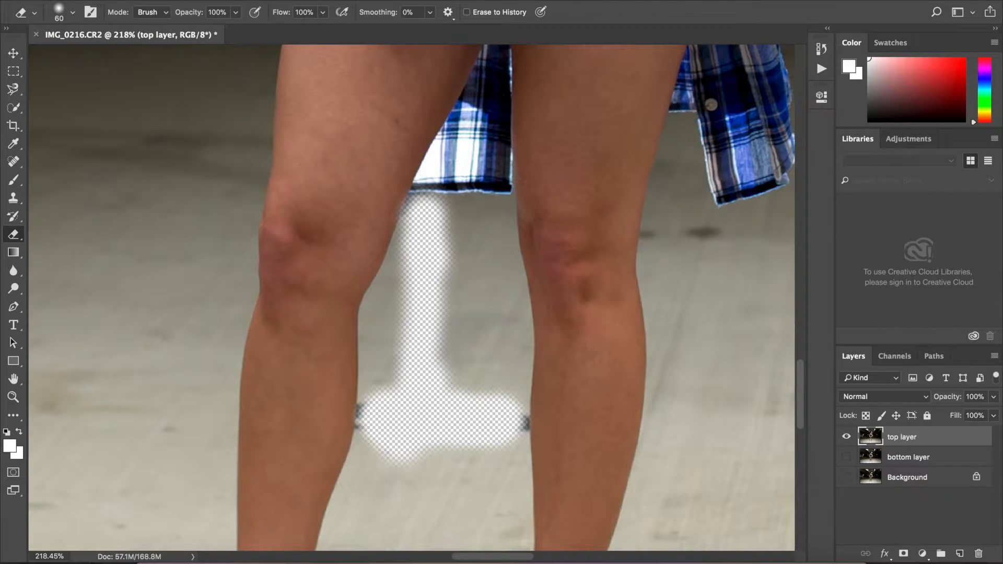
- Set the eraser hardness to 55% and erase more of the floor around the stand's base
{"action": "left_click", "coordinate": [72, 13]}
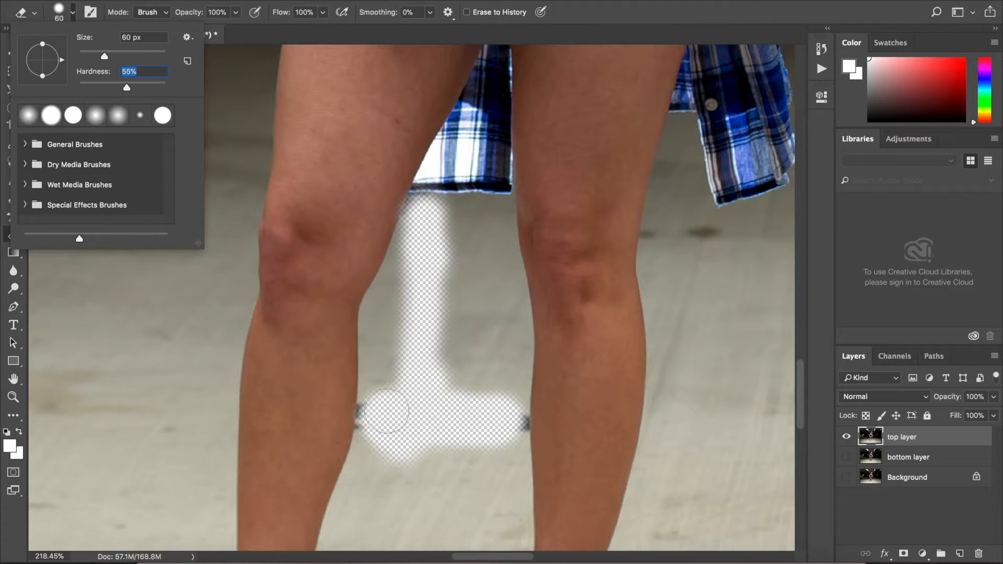
{"action": "key", "text": "Return"}
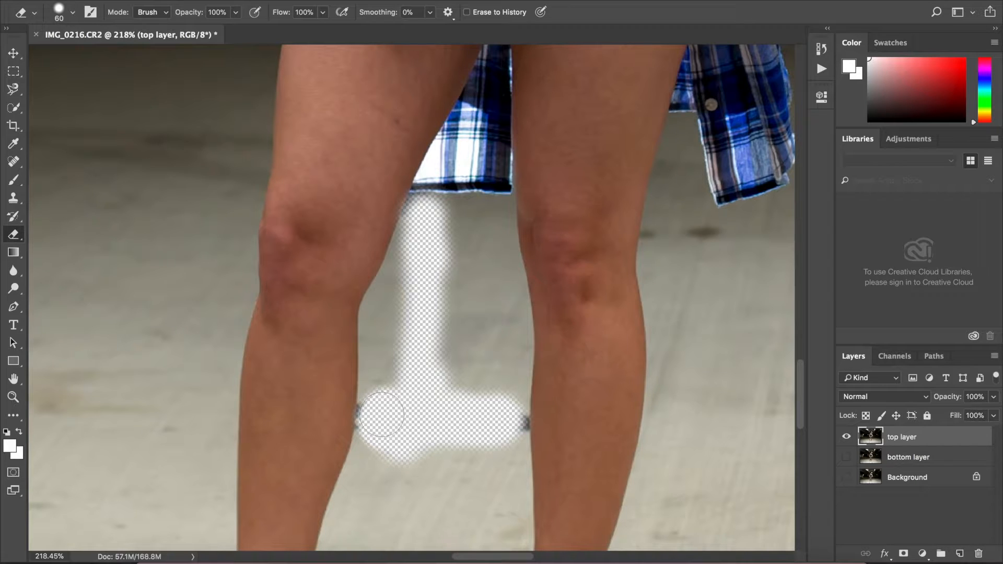
{"action": "left_click_drag", "start_coordinate": [483, 414], "coordinate": [503, 423]}
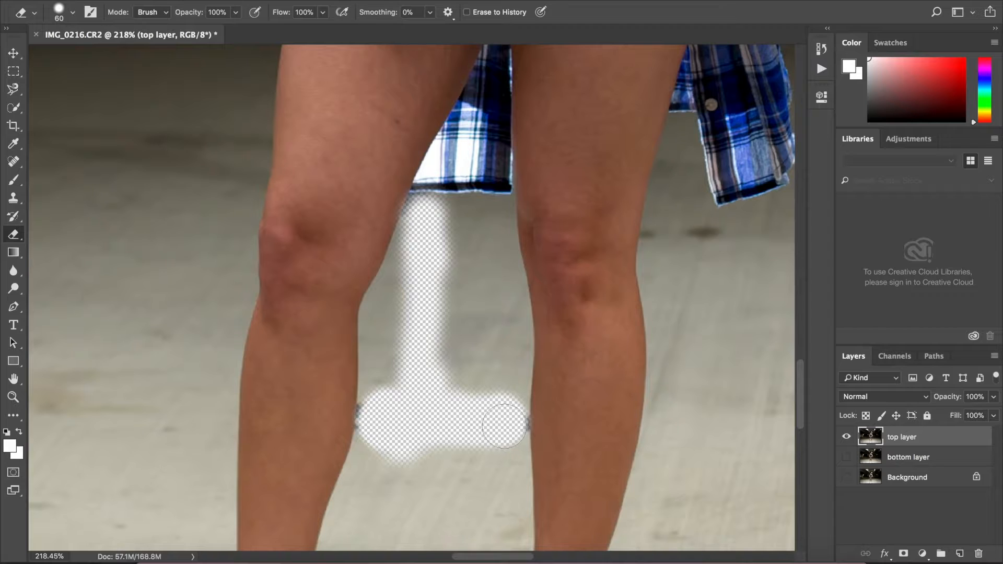
{"action": "mouse_move", "coordinate": [436, 385]}
{"action": "left_mouse_down"}
{"action": "mouse_move", "coordinate": [449, 356]}
{"action": "mouse_move", "coordinate": [444, 383]}
{"action": "mouse_move", "coordinate": [429, 302]}
{"action": "mouse_move", "coordinate": [448, 235]}
{"action": "mouse_move", "coordinate": [419, 269]}
{"action": "mouse_move", "coordinate": [400, 389]}
{"action": "mouse_move", "coordinate": [472, 393]}
{"action": "mouse_move", "coordinate": [474, 257]}
{"action": "mouse_move", "coordinate": [448, 233]}
{"action": "mouse_move", "coordinate": [452, 224]}
{"action": "mouse_move", "coordinate": [395, 403]}
{"action": "mouse_move", "coordinate": [412, 421]}
{"action": "mouse_move", "coordinate": [477, 425]}
{"action": "mouse_move", "coordinate": [479, 336]}
{"action": "mouse_move", "coordinate": [464, 291]}
{"action": "left_mouse_up"}
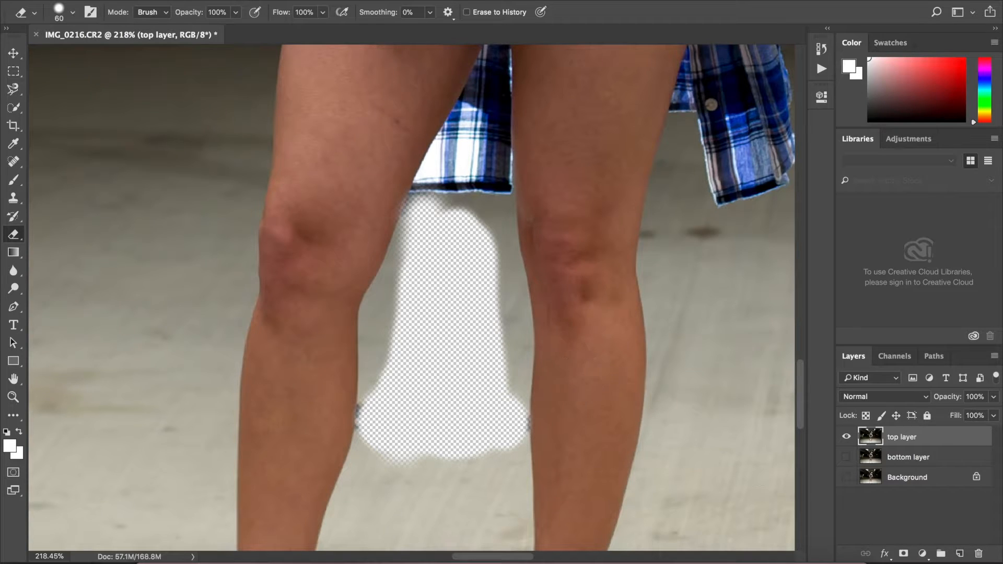
- Hide the top layer, then show and select the bottom layer
{"action": "left_click", "coordinate": [847, 439]}
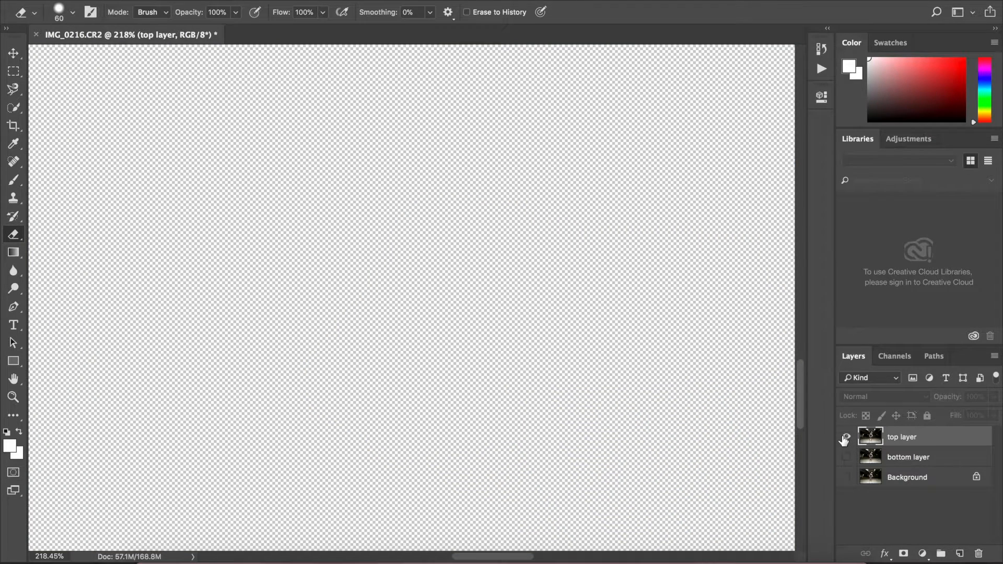
{"action": "left_click", "coordinate": [846, 438]}
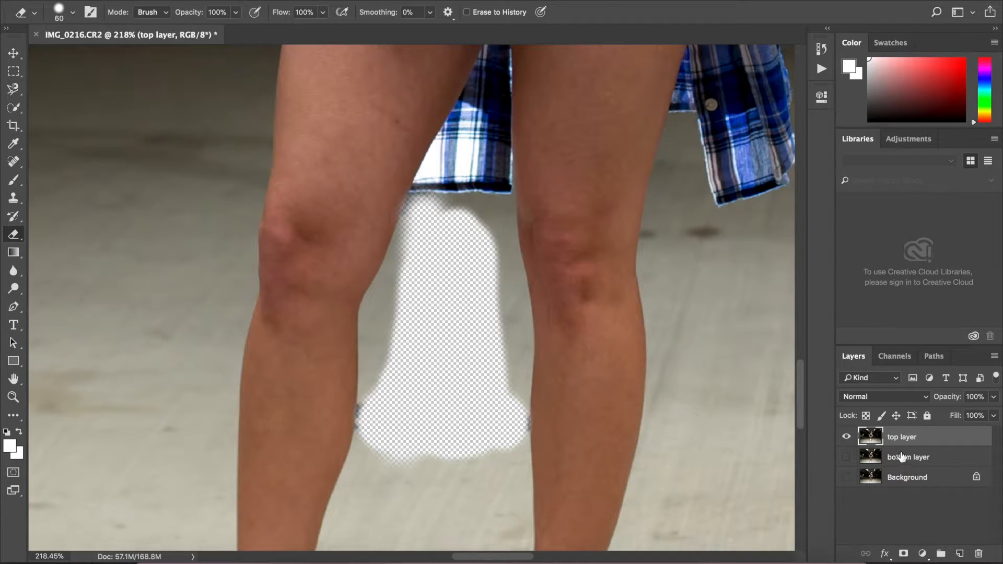
{"action": "left_click", "coordinate": [847, 439]}
{"action": "left_click", "coordinate": [845, 458]}
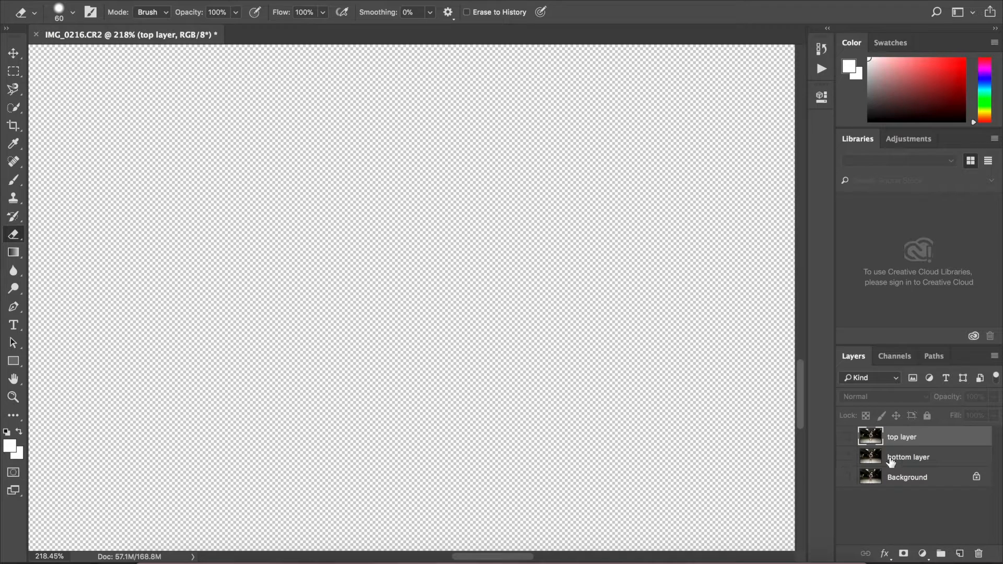
{"action": "left_click", "coordinate": [891, 462]}
{"action": "left_click", "coordinate": [846, 458]}
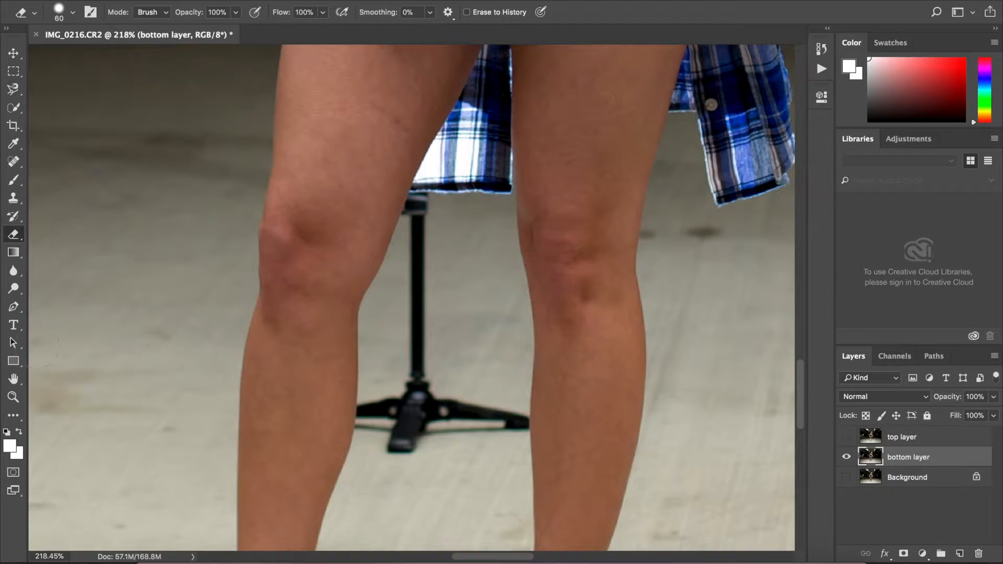
- With the Move tool, shift the bottom layer left until clean floor fills the erased area of the top layer
{"action": "left_click", "coordinate": [16, 58]}
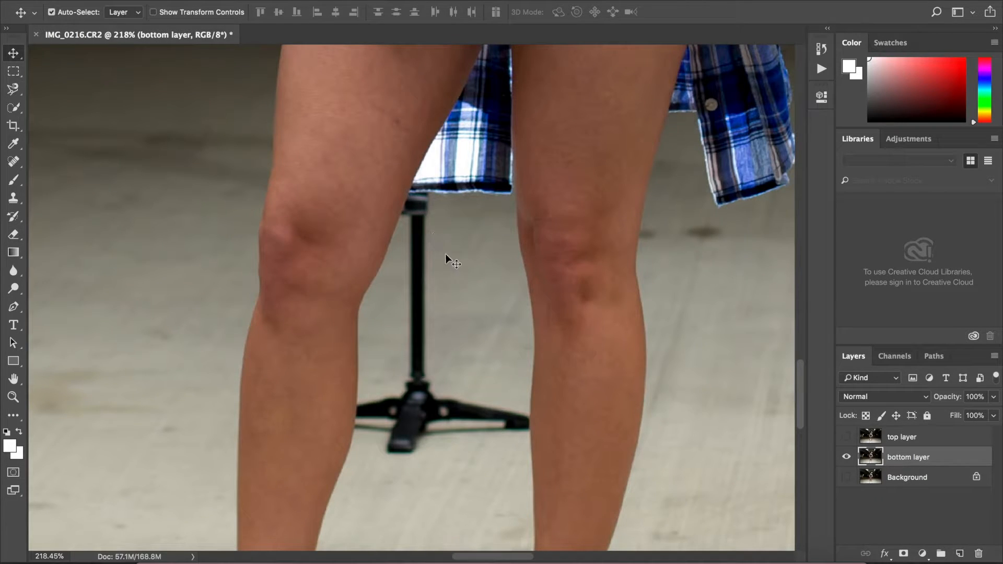
{"action": "left_click_drag", "start_coordinate": [456, 259], "coordinate": [245, 255]}
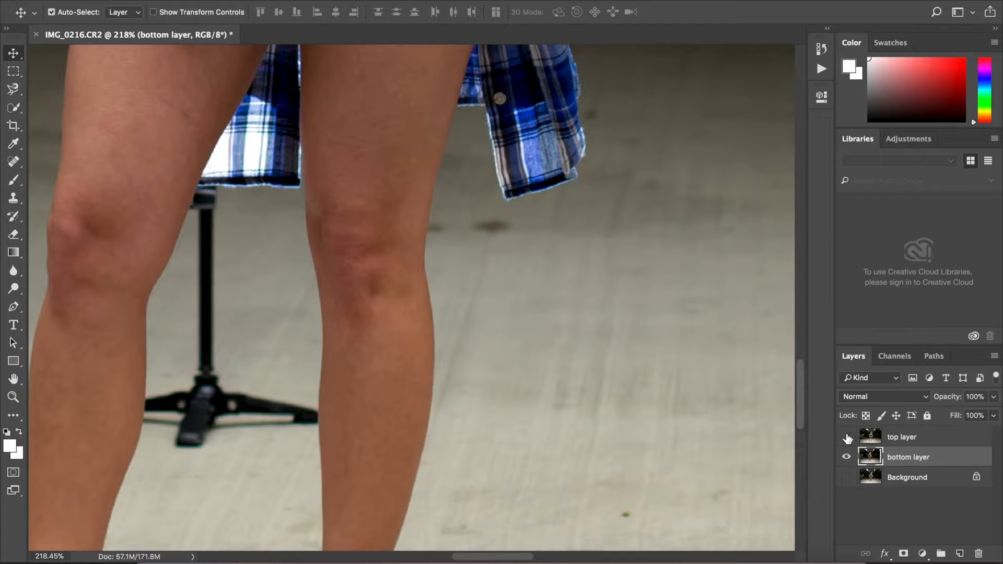
{"action": "left_click", "coordinate": [846, 436]}
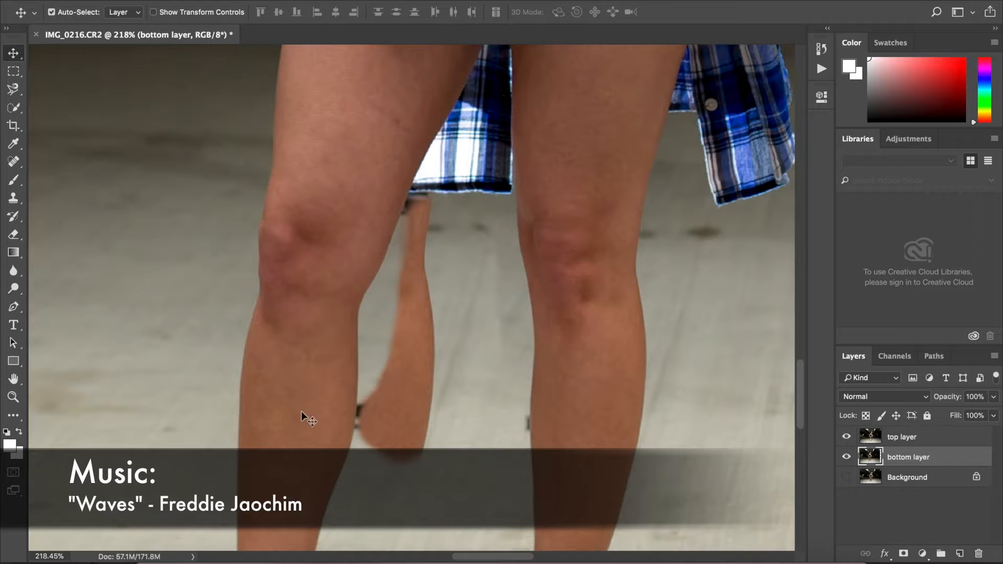
{"action": "left_click_drag", "start_coordinate": [423, 391], "coordinate": [341, 390]}
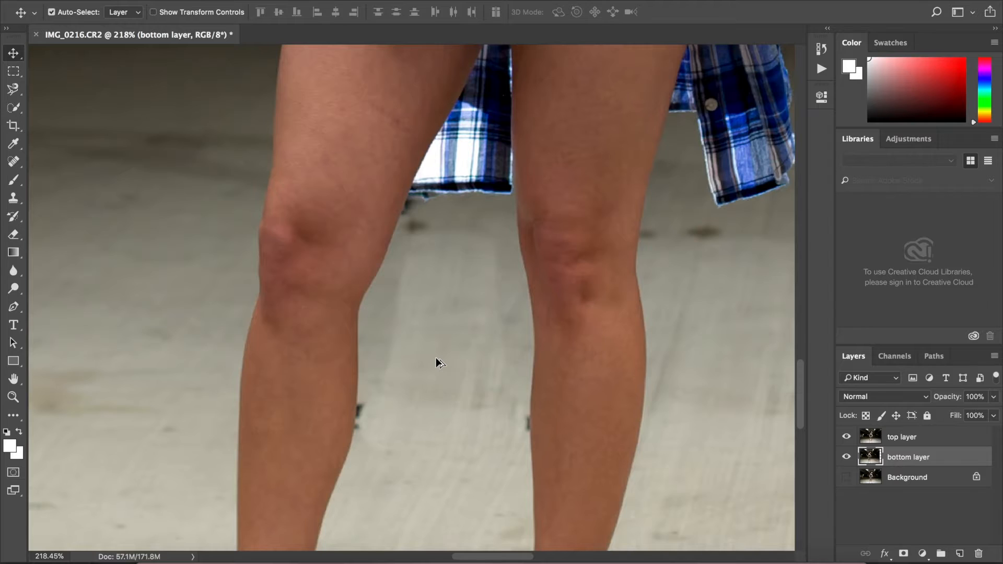
- Select the top layer and switch to the Eraser with its hardness lowered to 10%
{"action": "scroll", "coordinate": [436, 357], "scroll_direction": "down", "scroll_amount": 5}
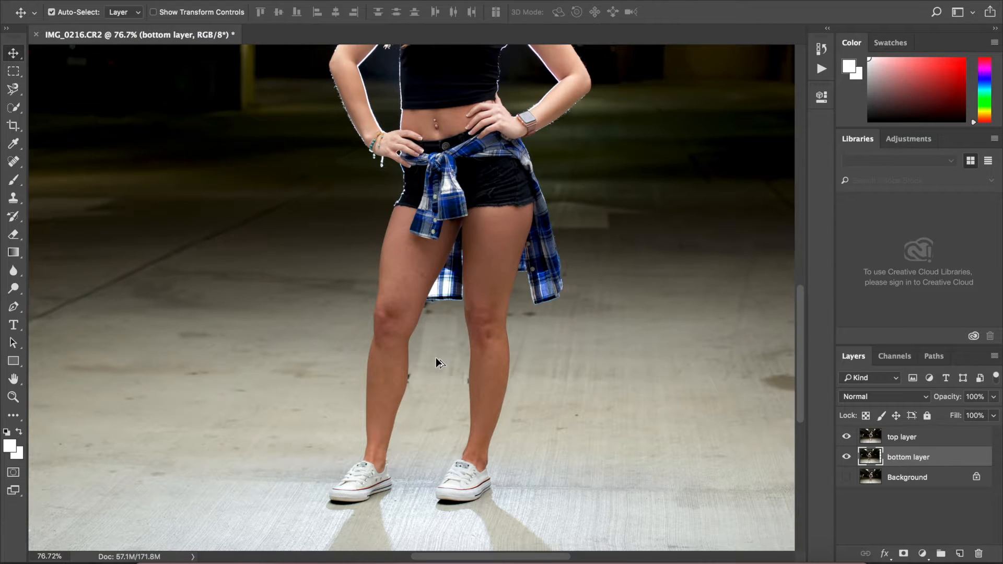
{"action": "left_click", "coordinate": [901, 441]}
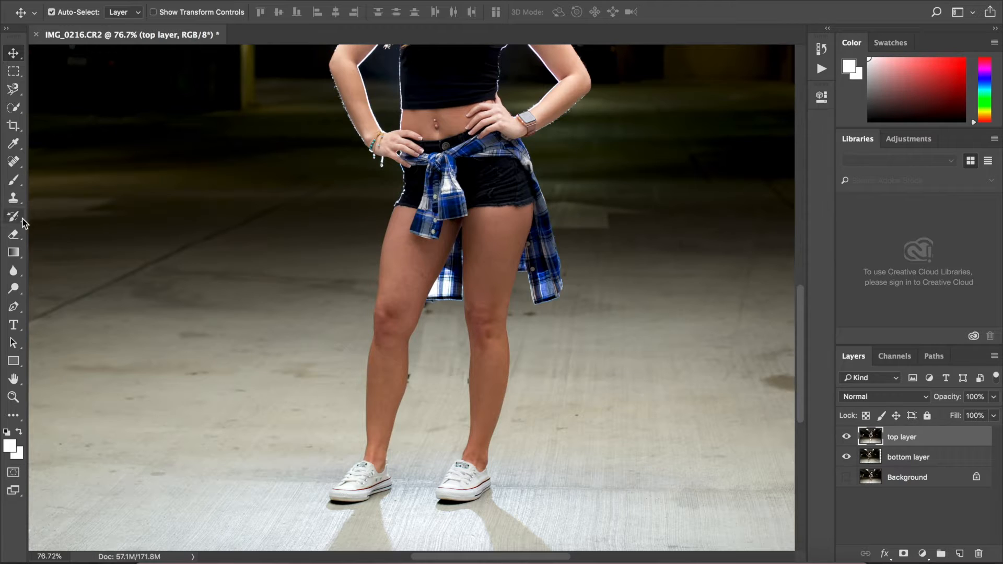
{"action": "left_click", "coordinate": [13, 234]}
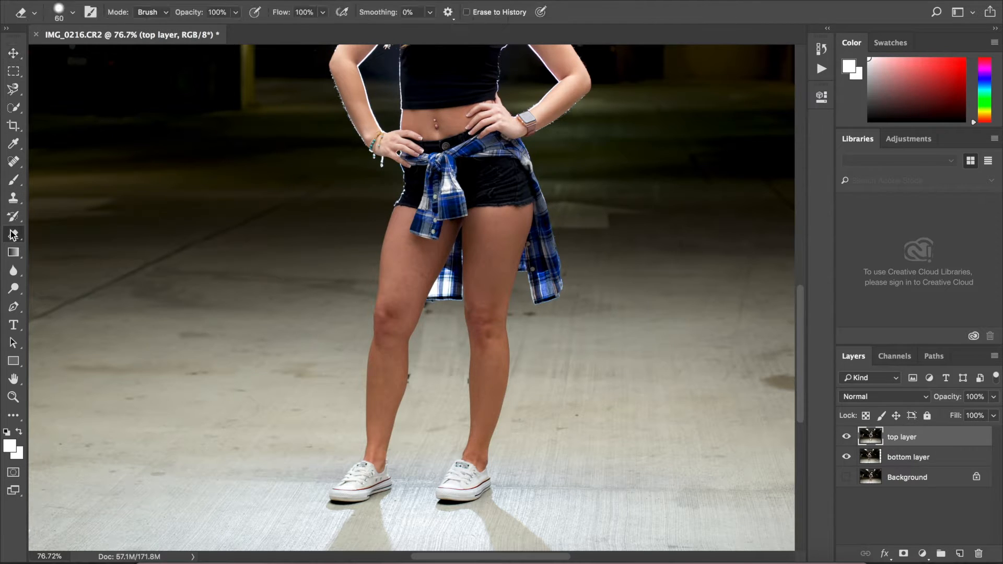
{"action": "left_click", "coordinate": [72, 11]}
{"action": "left_click_drag", "start_coordinate": [90, 87], "coordinate": [87, 87]}
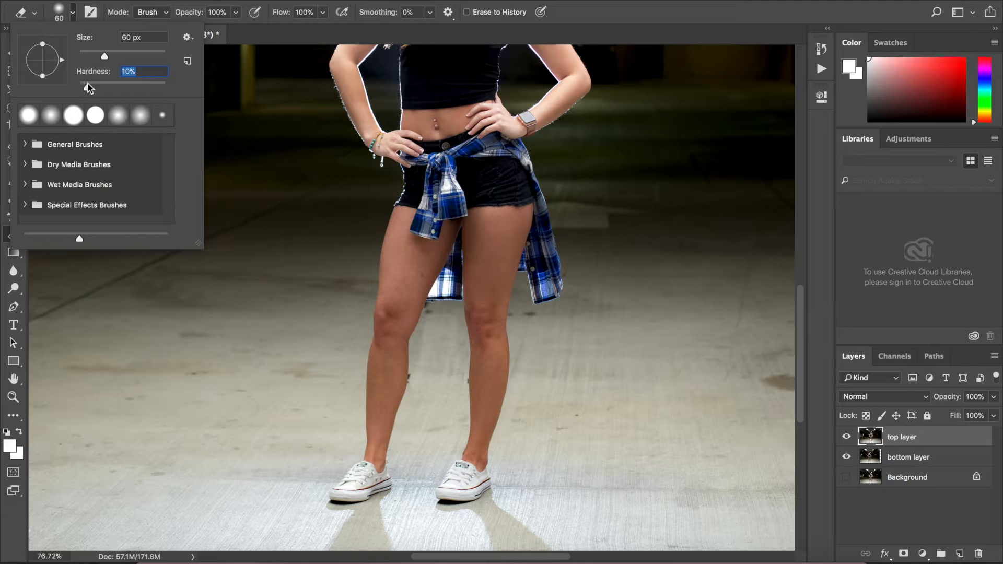
{"action": "left_click", "coordinate": [425, 357]}
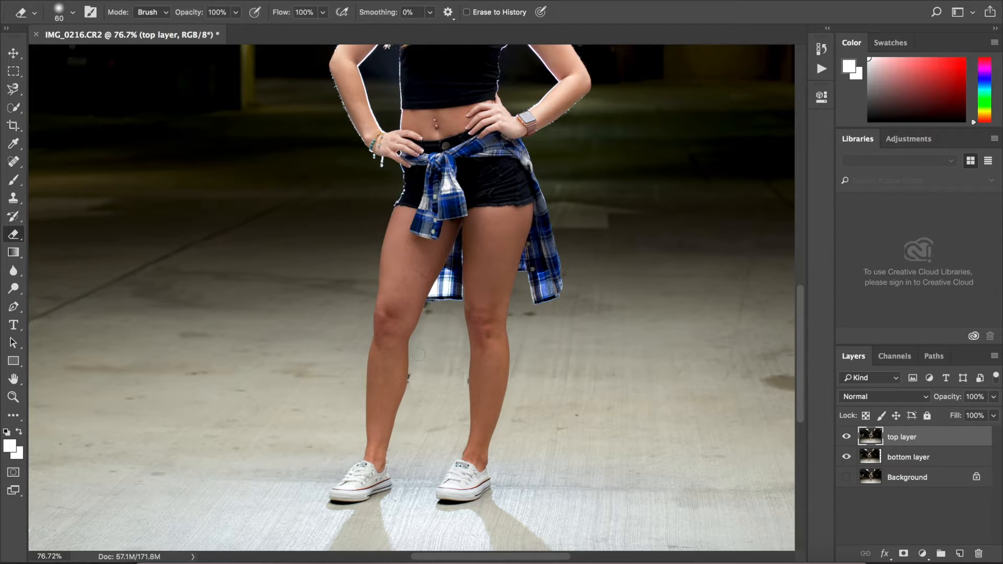
- Select the bottom layer and lower its brightness to -6 with Brightness/Contrast
{"action": "left_click", "coordinate": [906, 456]}
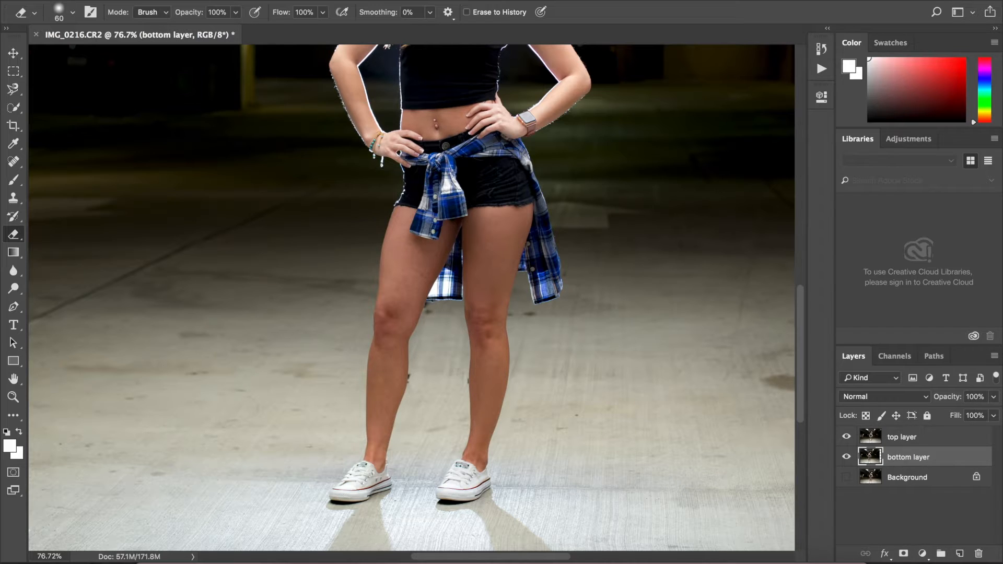
{"action": "left_click", "coordinate": [189, 1]}
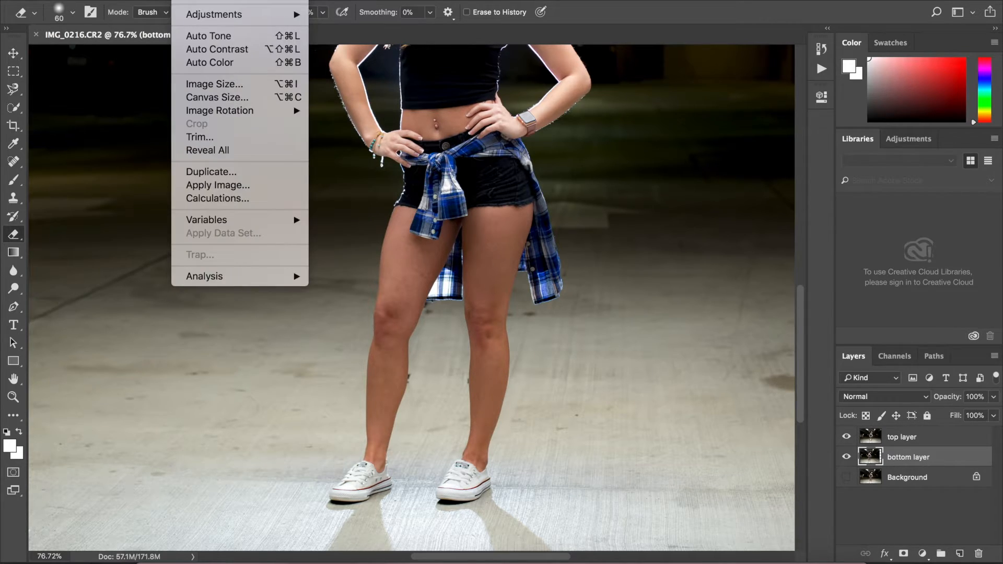
{"action": "mouse_move", "coordinate": [223, 17]}
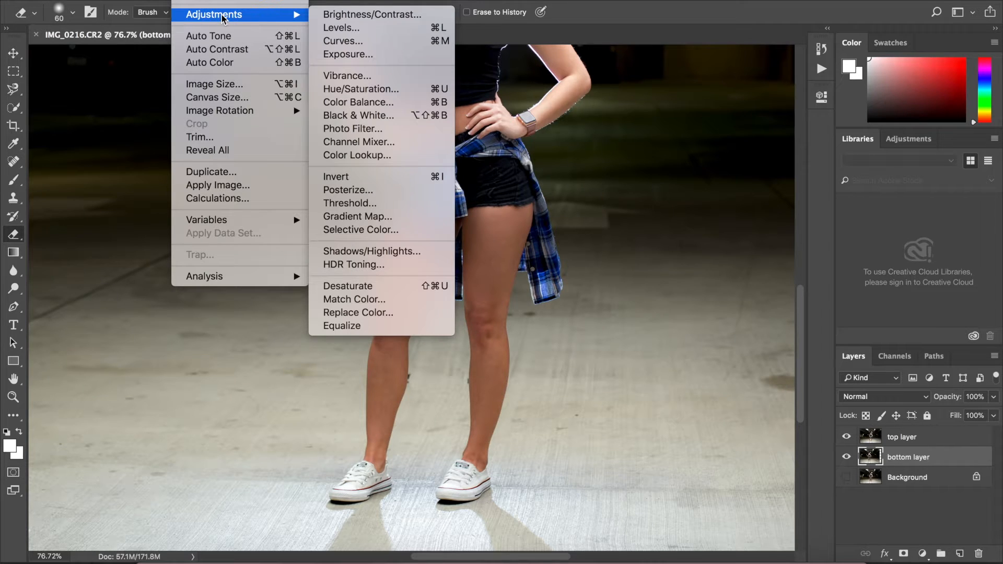
{"action": "left_click", "coordinate": [380, 19]}
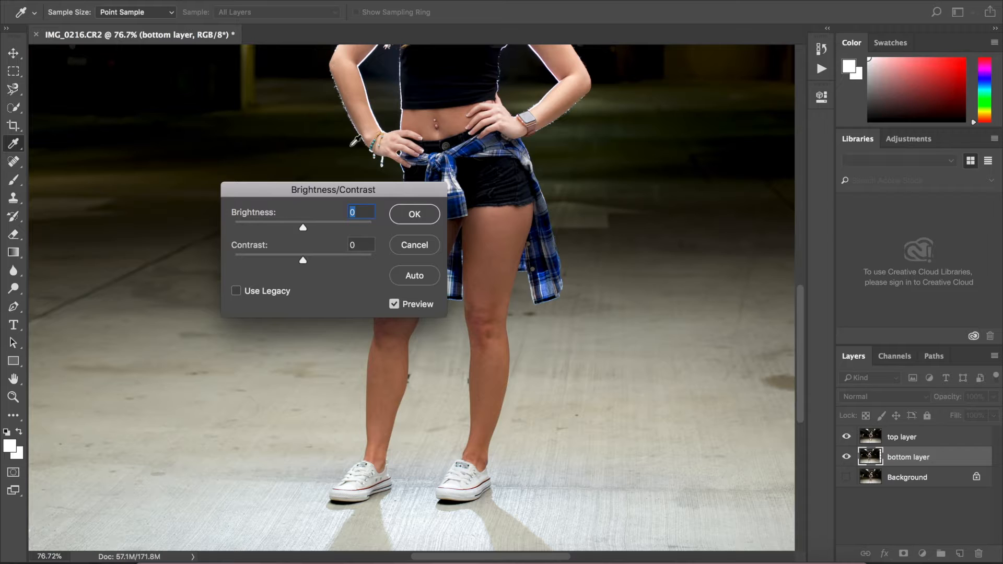
{"action": "left_click_drag", "start_coordinate": [298, 196], "coordinate": [197, 218]}
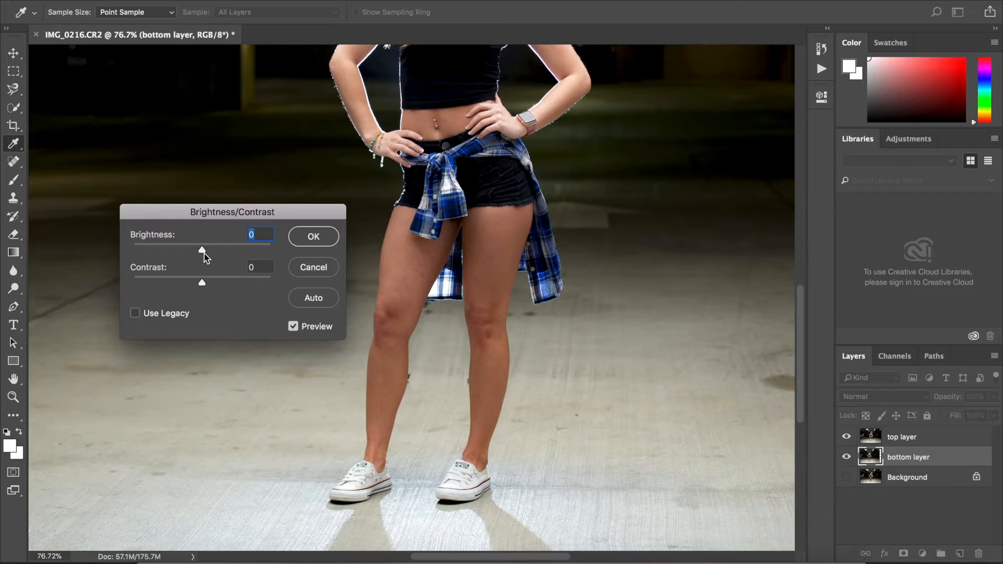
{"action": "left_click_drag", "start_coordinate": [204, 253], "coordinate": [203, 252]}
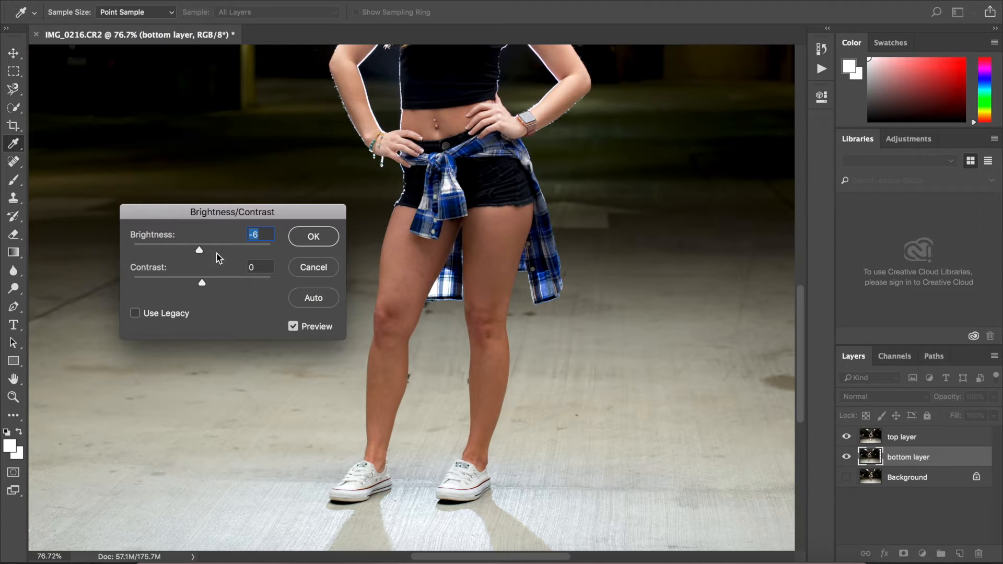
{"action": "left_click", "coordinate": [309, 238]}
- Switch to the Eraser on the top layer, set its size to 19, and erase the dark fringe along the leg edges
{"action": "key", "text": "e"}
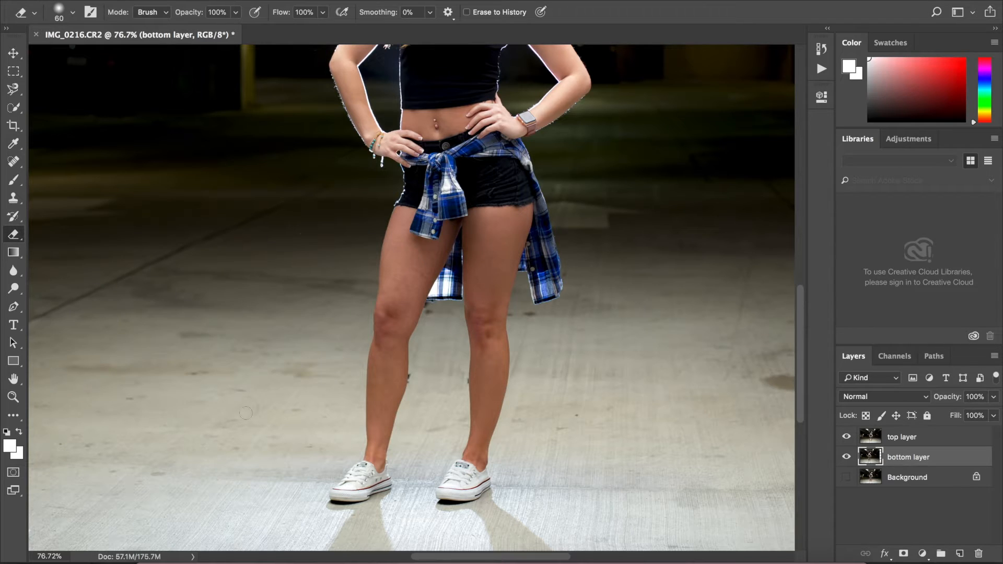
{"action": "left_click", "coordinate": [921, 439]}
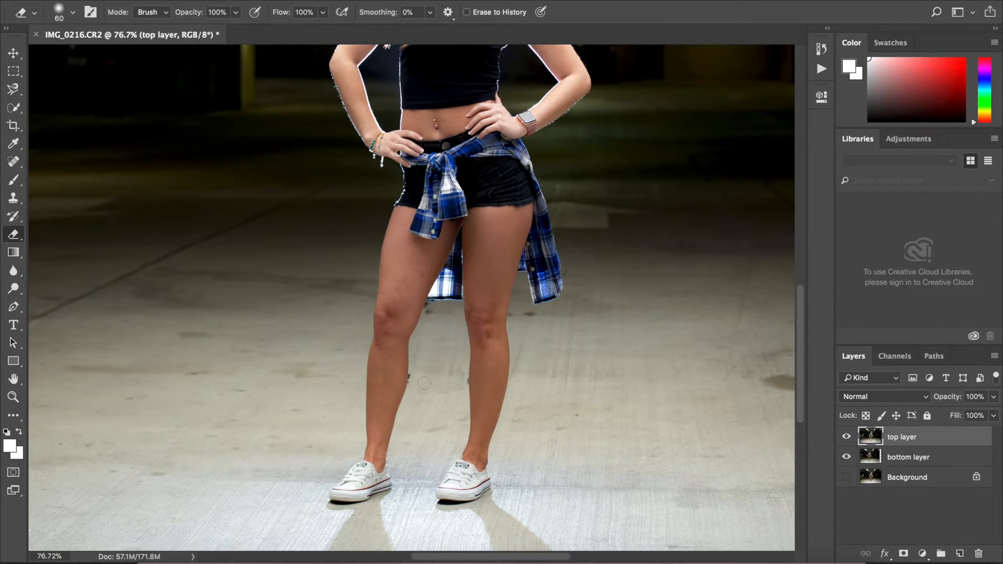
{"action": "scroll", "coordinate": [413, 380], "scroll_direction": "up", "scroll_amount": 10}
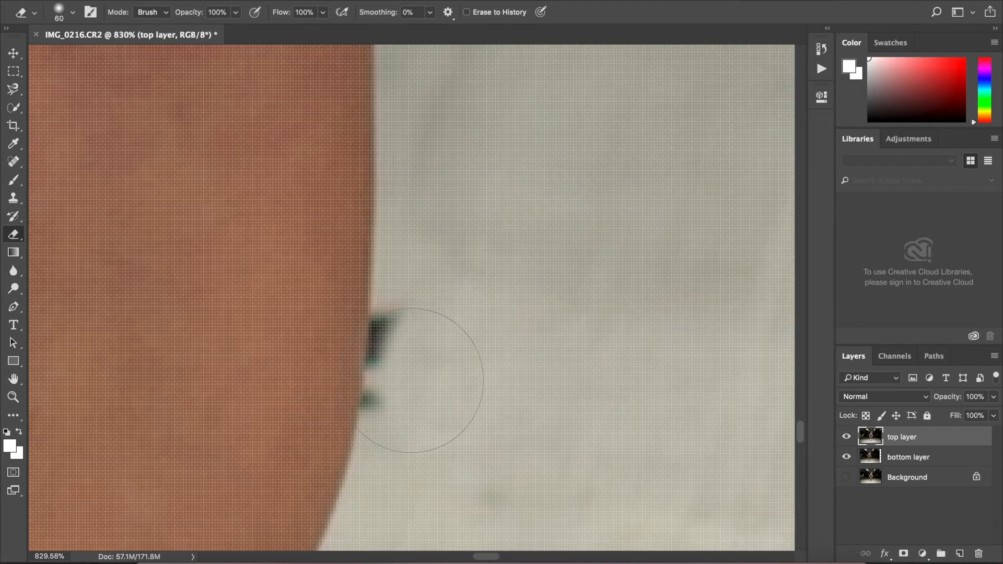
{"action": "left_click", "coordinate": [62, 16]}
{"action": "left_click_drag", "start_coordinate": [107, 85], "coordinate": [126, 89]}
{"action": "left_click_drag", "start_coordinate": [102, 57], "coordinate": [86, 60]}
{"action": "mouse_move", "coordinate": [416, 312]}
{"action": "left_mouse_down"}
{"action": "mouse_move", "coordinate": [402, 359]}
{"action": "mouse_move", "coordinate": [401, 327]}
{"action": "mouse_move", "coordinate": [393, 413]}
{"action": "mouse_move", "coordinate": [399, 353]}
{"action": "left_mouse_up"}
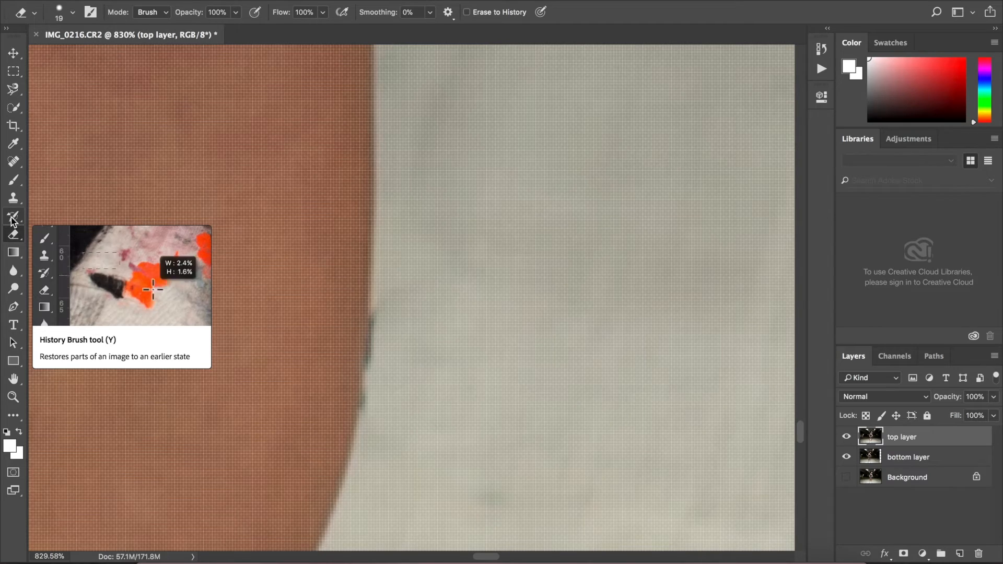
{"action": "left_click_drag", "start_coordinate": [481, 557], "coordinate": [506, 558]}
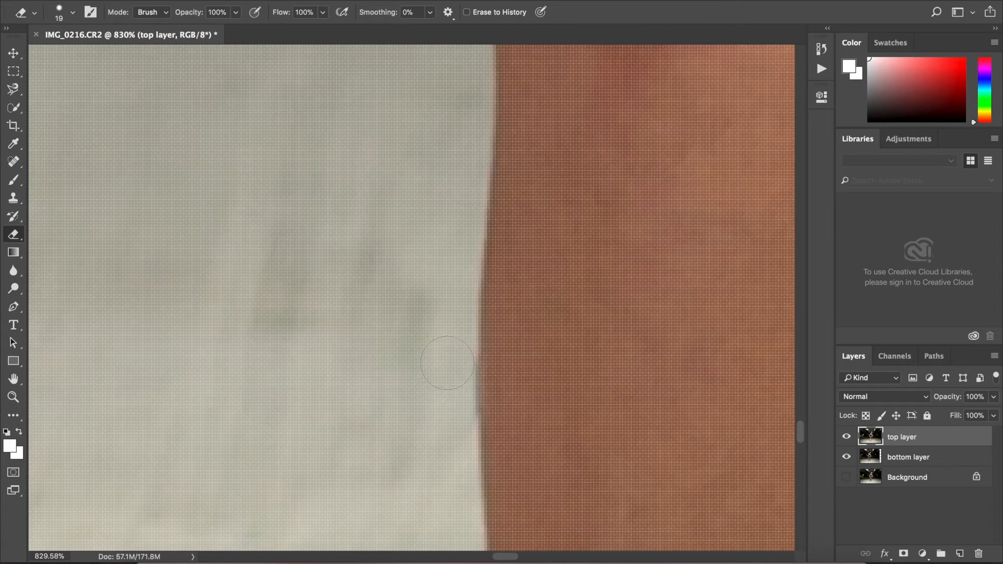
{"action": "left_click_drag", "start_coordinate": [510, 557], "coordinate": [487, 556]}
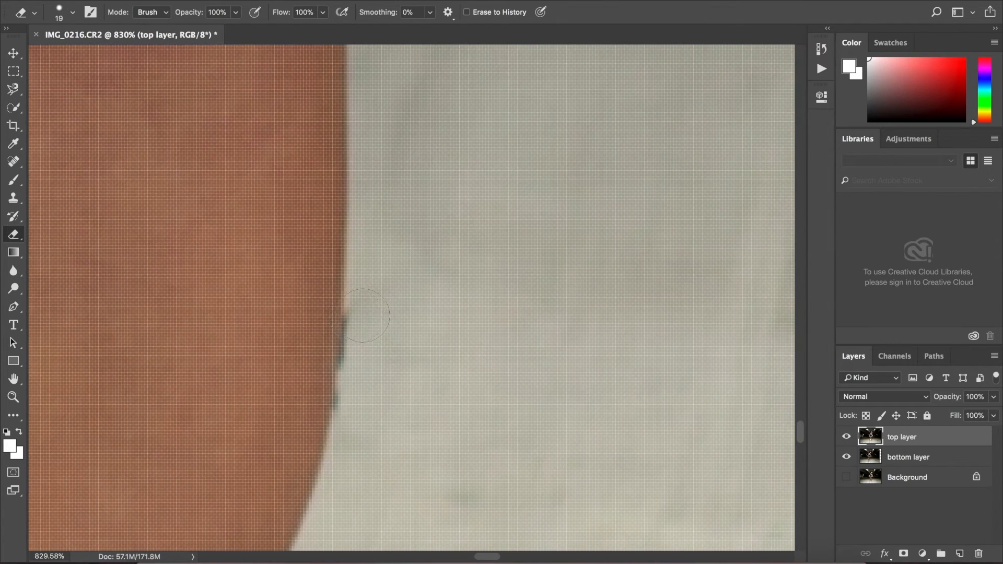
{"action": "left_click_drag", "start_coordinate": [368, 314], "coordinate": [363, 406]}
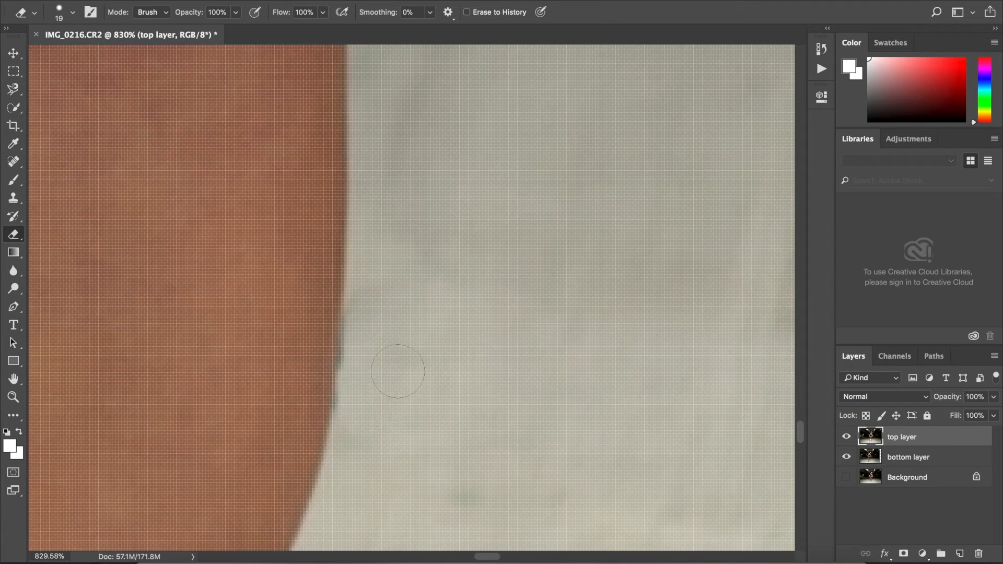
- Merge the visible top and bottom layers into one layer
{"action": "scroll", "coordinate": [442, 379], "scroll_direction": "down", "scroll_amount": 5}
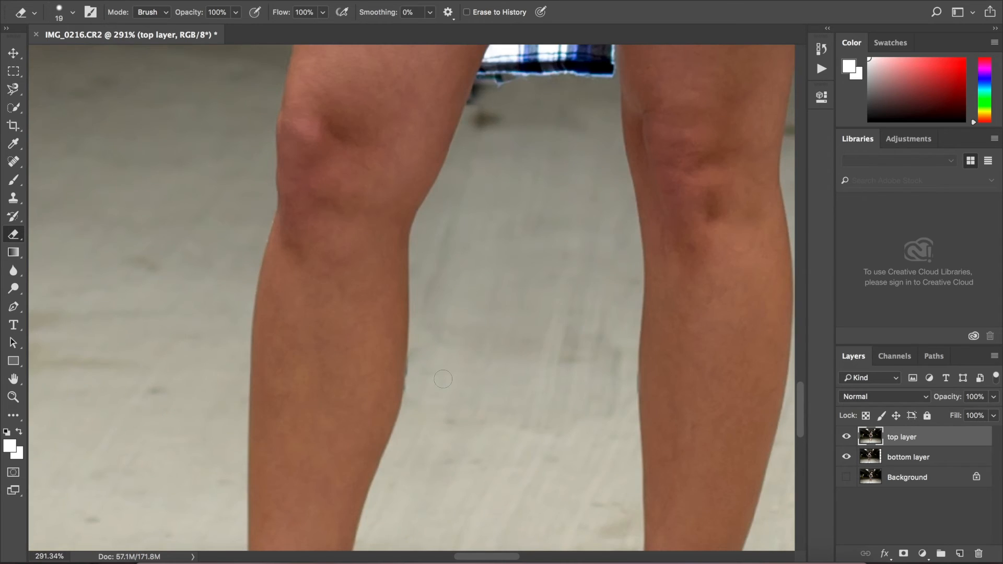
{"action": "scroll", "coordinate": [442, 379], "scroll_direction": "down", "scroll_amount": 4}
{"action": "scroll", "coordinate": [443, 379], "scroll_direction": "down", "scroll_amount": 4}
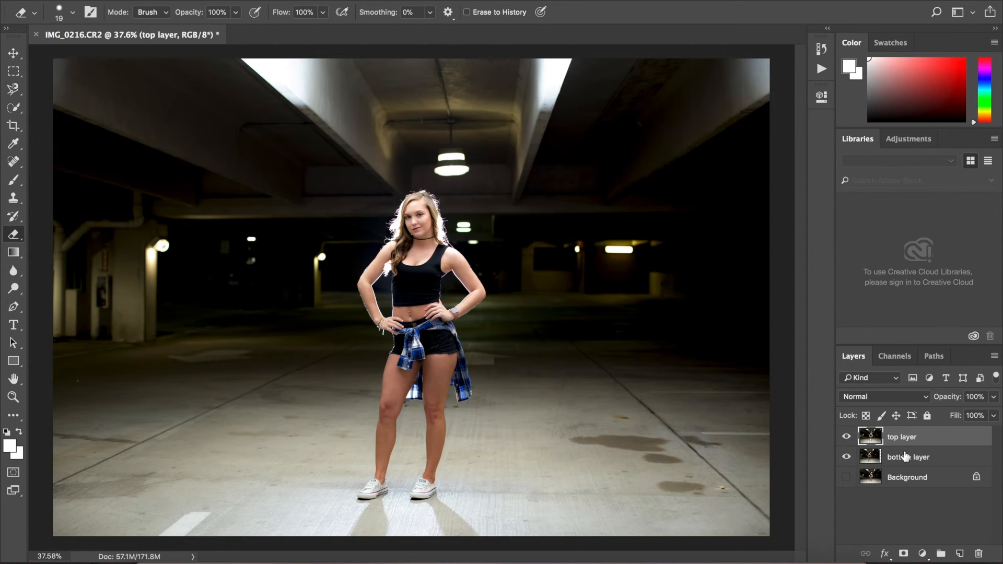
{"action": "left_click", "coordinate": [905, 457], "text": "shift"}
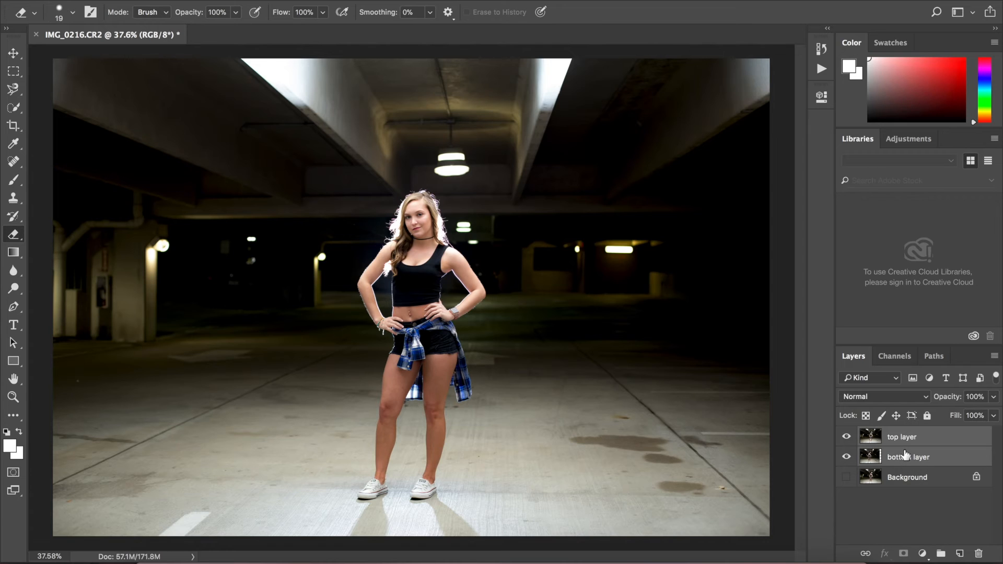
{"action": "right_click", "coordinate": [902, 454]}
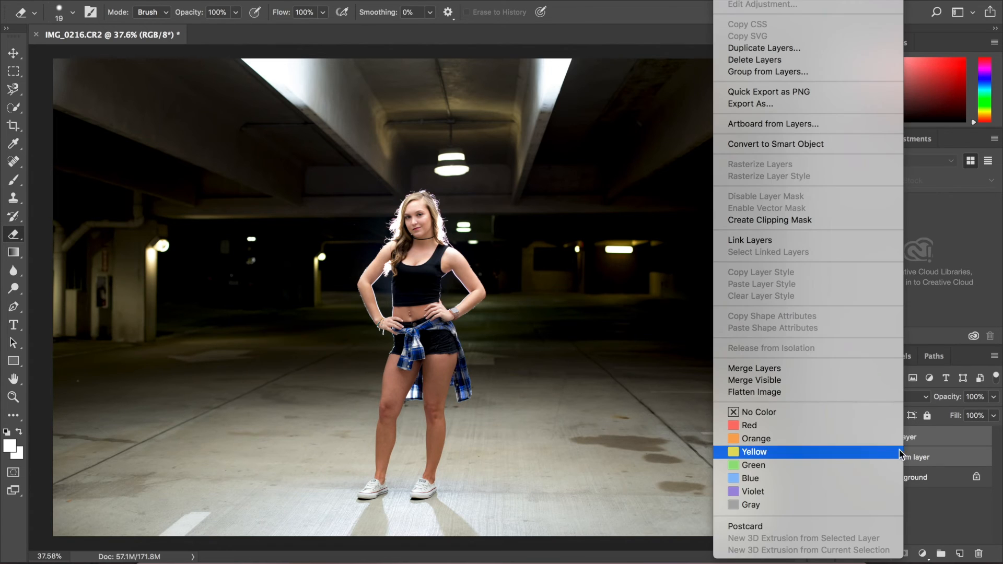
{"action": "left_click", "coordinate": [752, 380]}
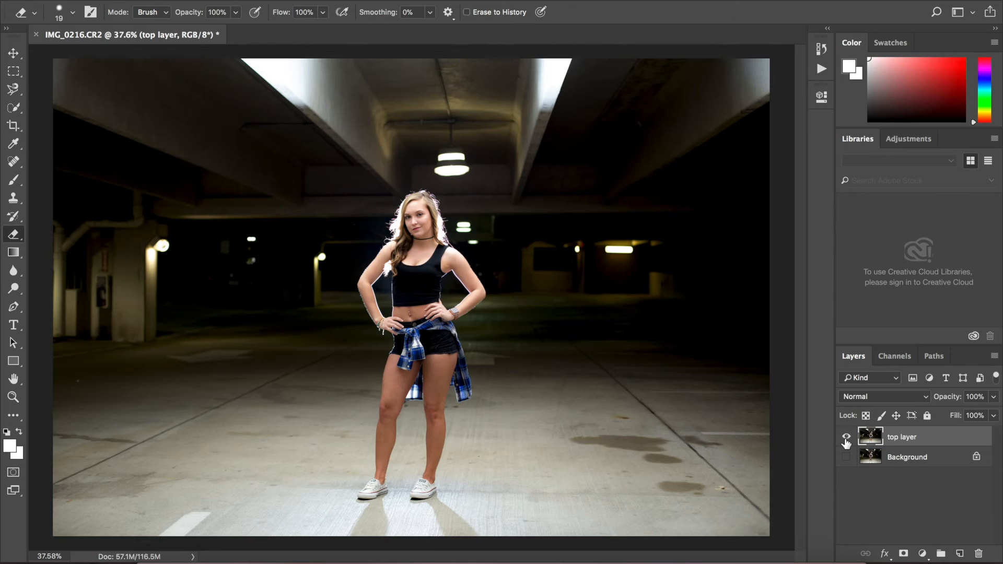
- Show the Background layer and toggle the merged layer's visibility to compare the edit with the original
{"action": "left_click", "coordinate": [846, 457]}
{"action": "left_click", "coordinate": [846, 440]}
{"action": "left_click", "coordinate": [846, 440]}
{"action": "left_click", "coordinate": [845, 440]}
{"action": "left_click", "coordinate": [845, 440]}
{"action": "left_click", "coordinate": [845, 441]}
{"action": "left_click", "coordinate": [845, 440]}
{"action": "left_click", "coordinate": [846, 440]}
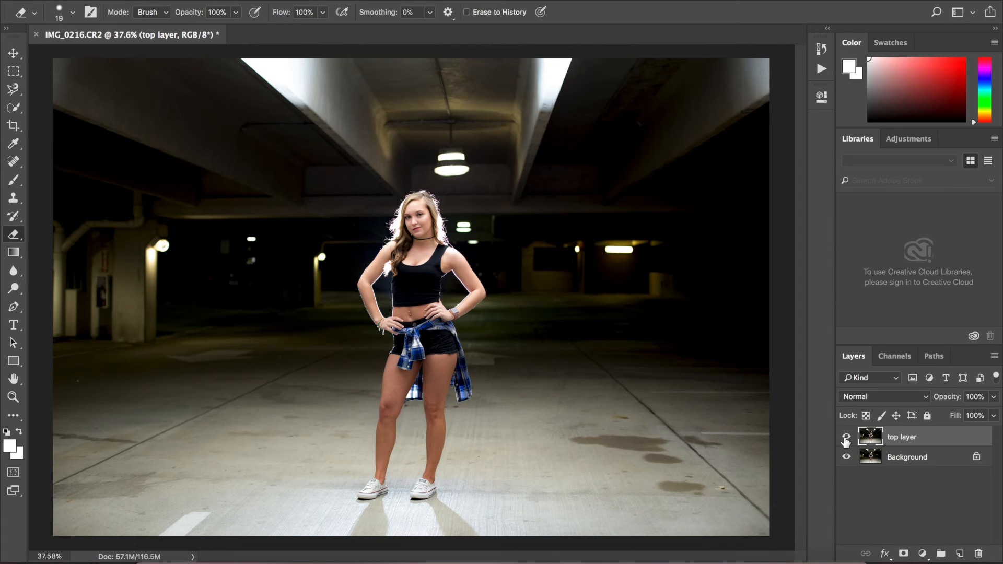